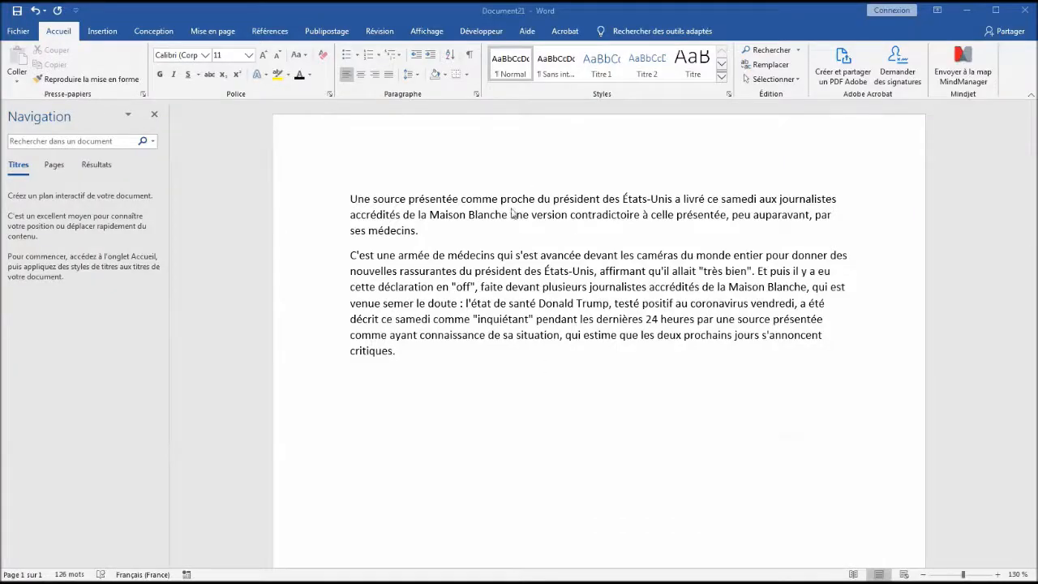
Step: Copy both paragraphs of the text and paste the duplicate below the original
{"action": "triple_click", "coordinate": [352, 199]}
{"action": "left_click_drag", "start_coordinate": [436, 319], "coordinate": [450, 375]}
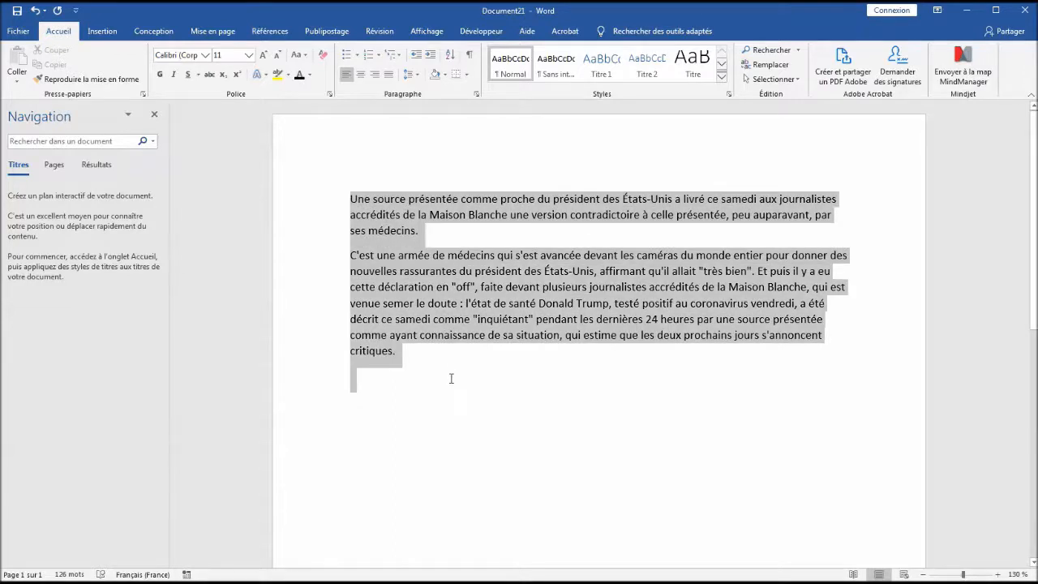
{"action": "left_click_drag", "start_coordinate": [461, 391], "coordinate": [462, 392]}
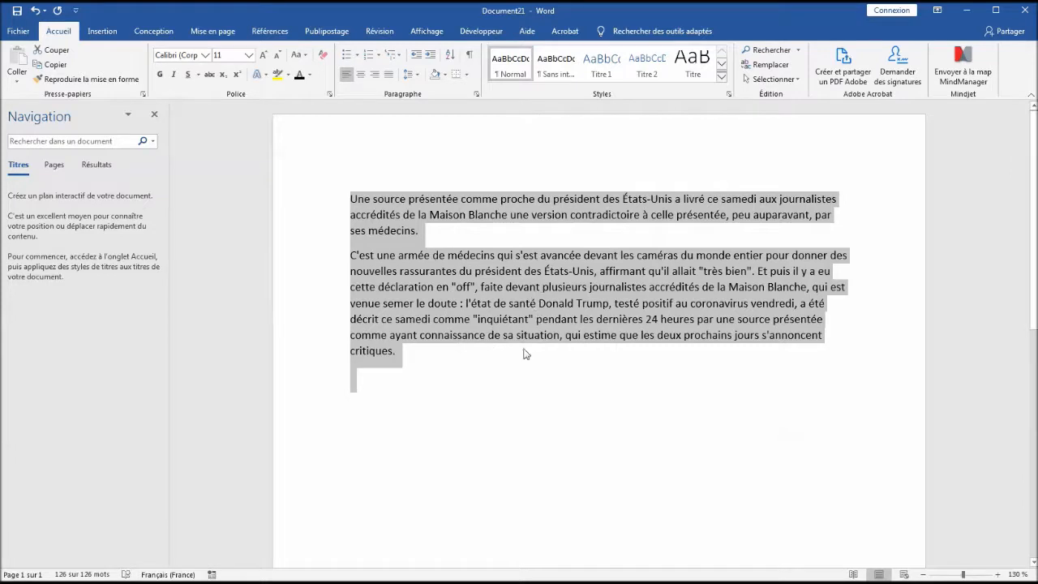
{"action": "left_click_drag", "start_coordinate": [402, 350], "coordinate": [344, 200]}
{"action": "key", "text": "ctrl+c"}
{"action": "left_click", "coordinate": [427, 354]}
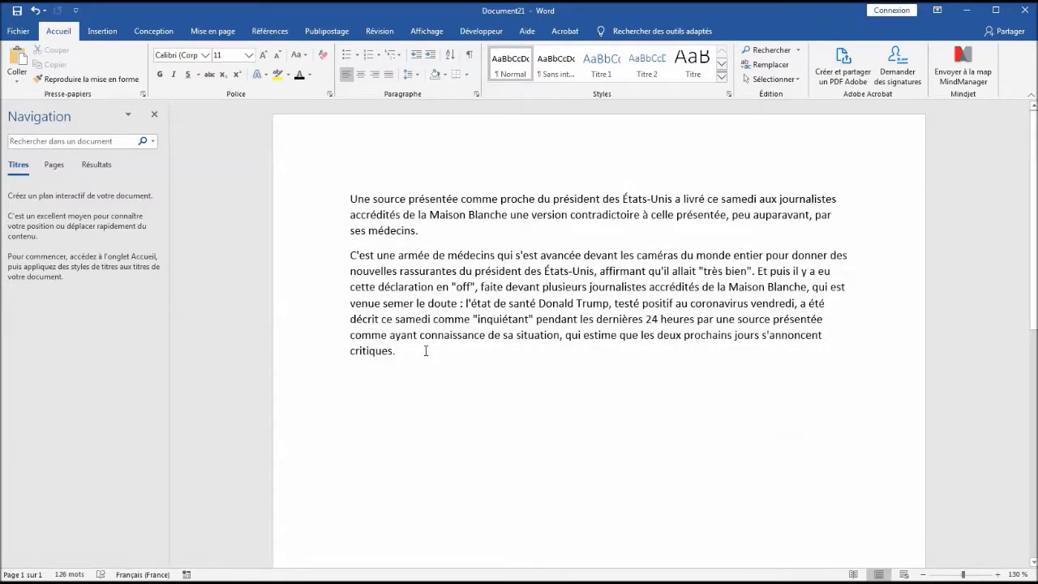
{"action": "key", "text": "ctrl+v"}
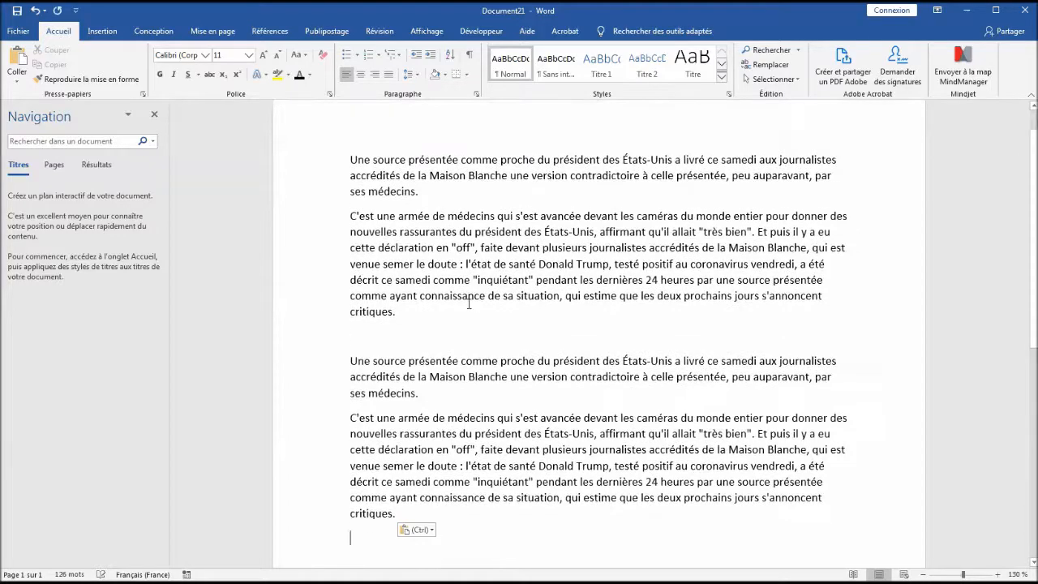
Step: Open the detailed line spacing options for the first paragraph
{"action": "left_click_drag", "start_coordinate": [328, 230], "coordinate": [324, 202]}
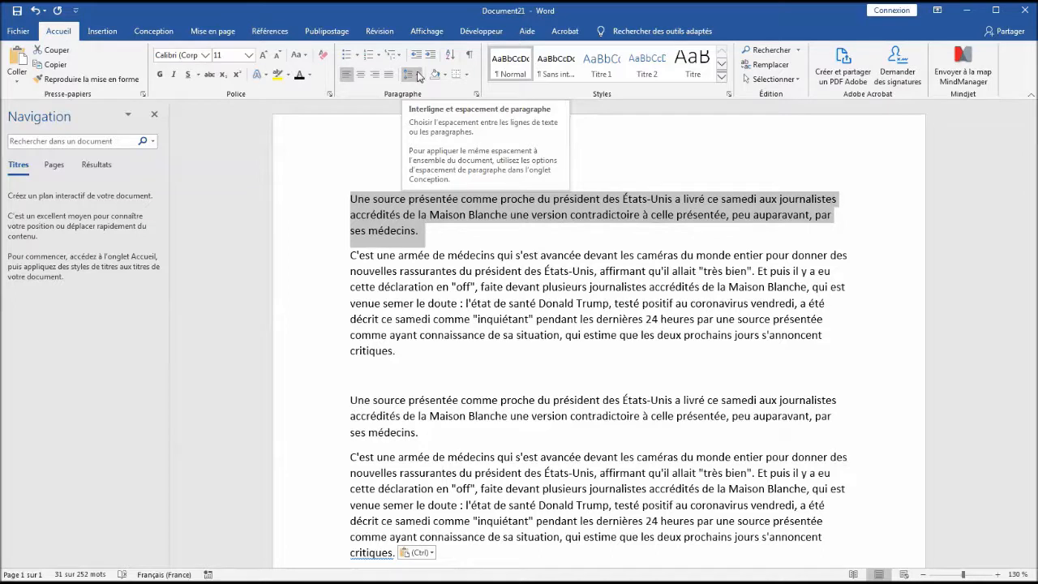
{"action": "left_click", "coordinate": [418, 76]}
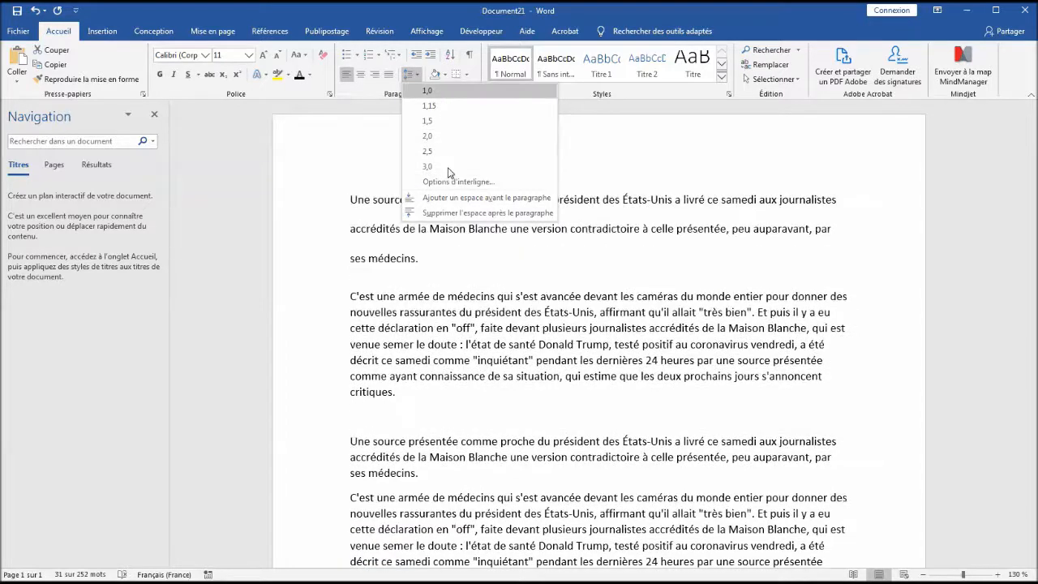
{"action": "left_click", "coordinate": [456, 181]}
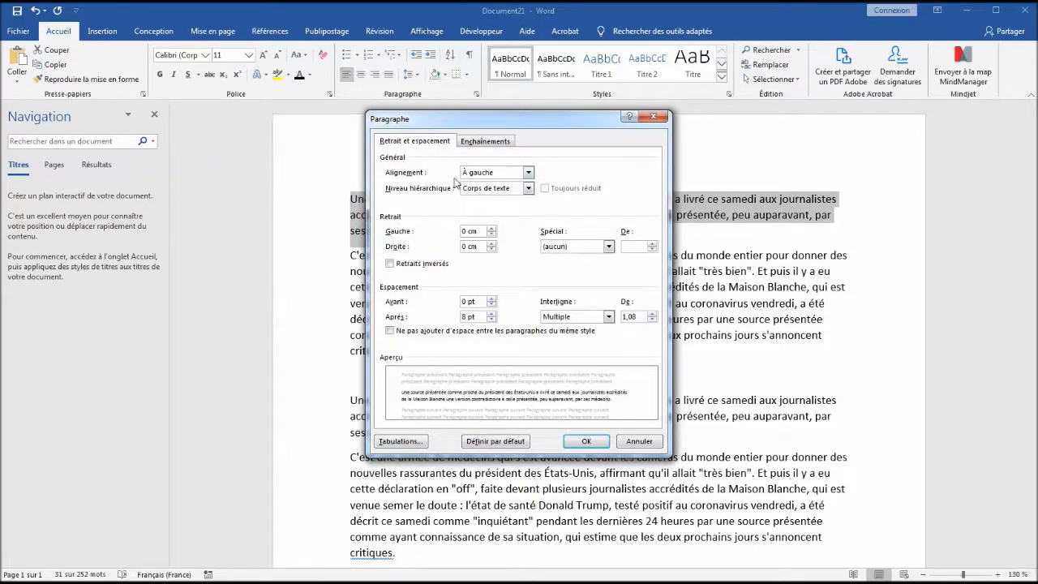
Step: Examine the available alignment, outline level and special indent choices in the paragraph settings
{"action": "left_click", "coordinate": [527, 172]}
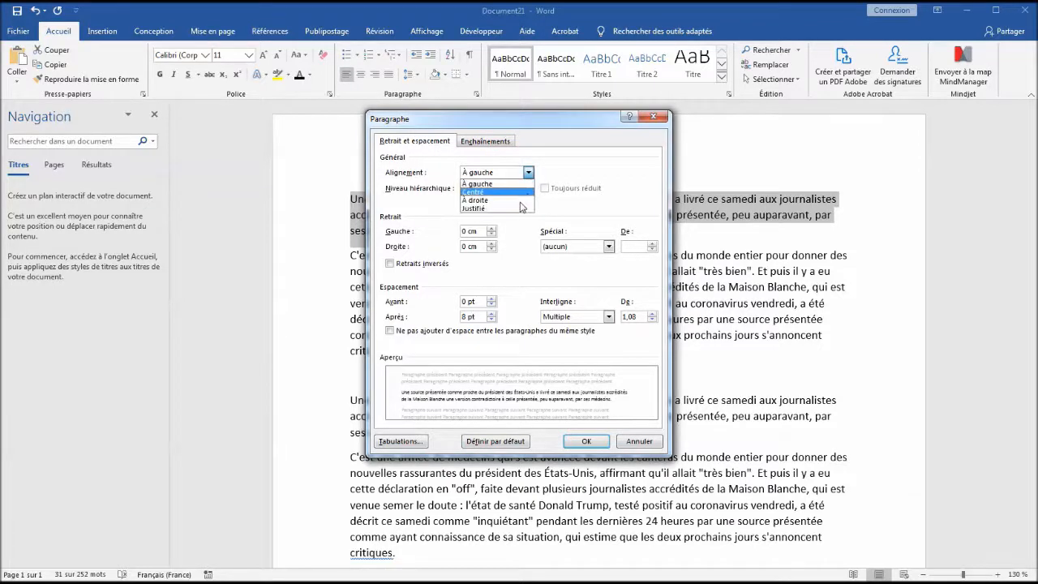
{"action": "left_click", "coordinate": [584, 209]}
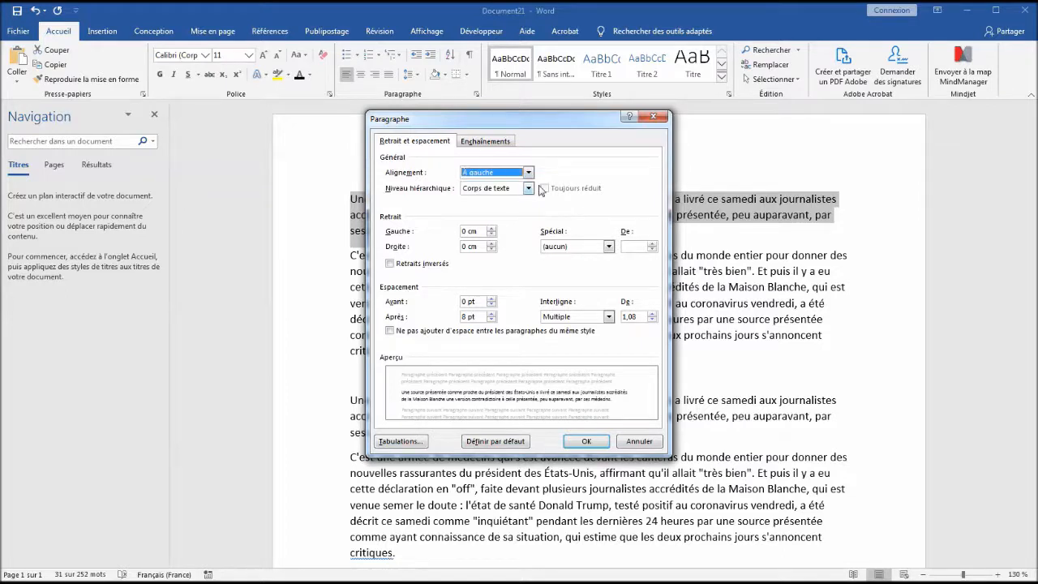
{"action": "left_click", "coordinate": [527, 188]}
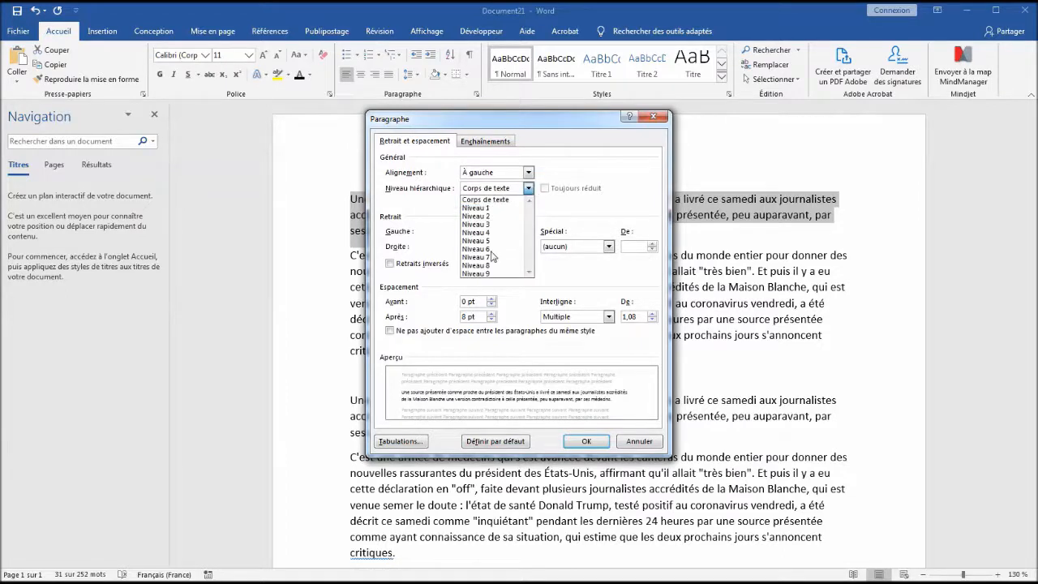
{"action": "left_click", "coordinate": [578, 216]}
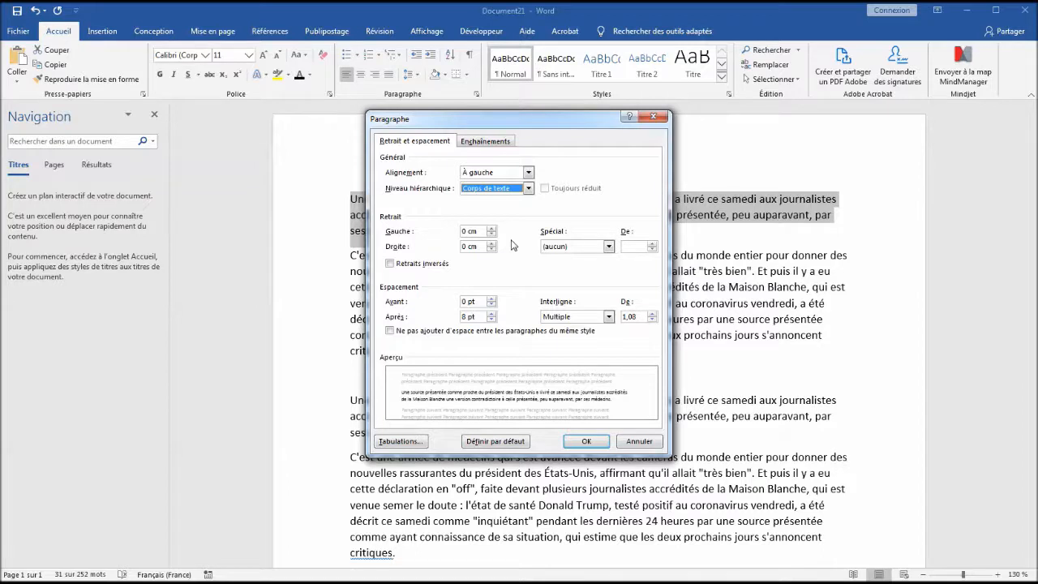
{"action": "left_click", "coordinate": [528, 187]}
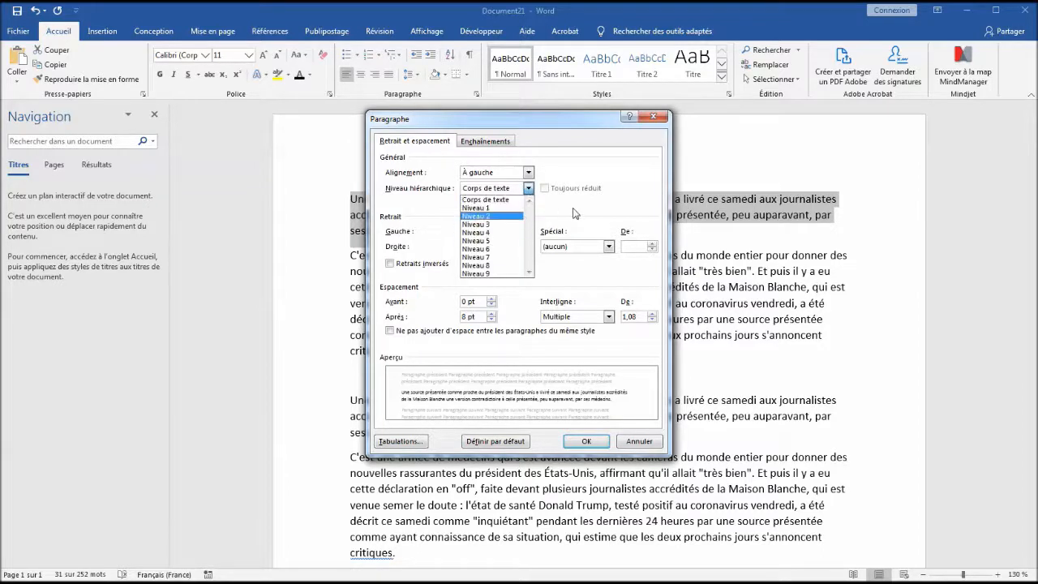
{"action": "left_click", "coordinate": [573, 212]}
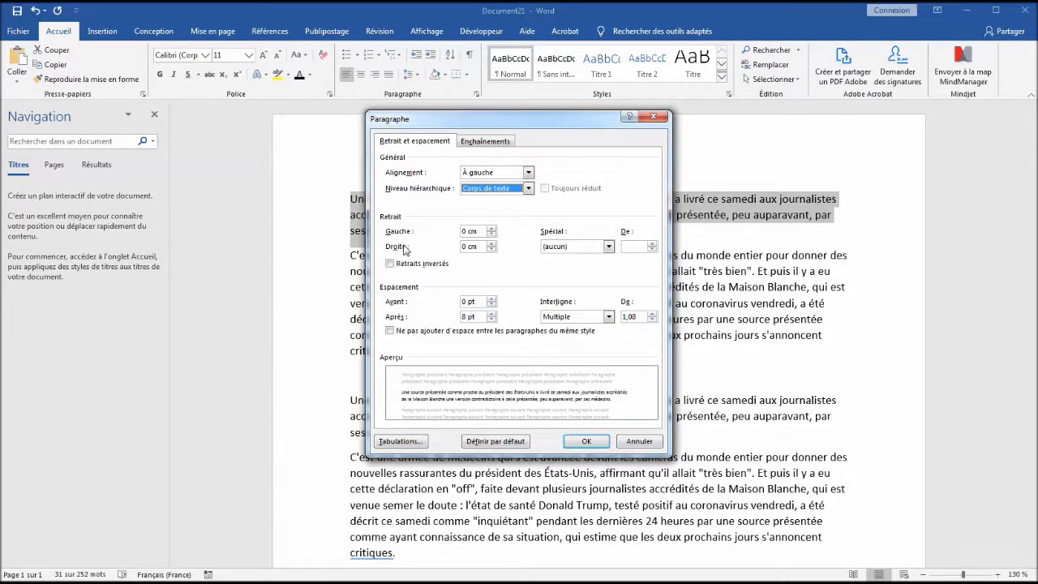
{"action": "left_click", "coordinate": [608, 246]}
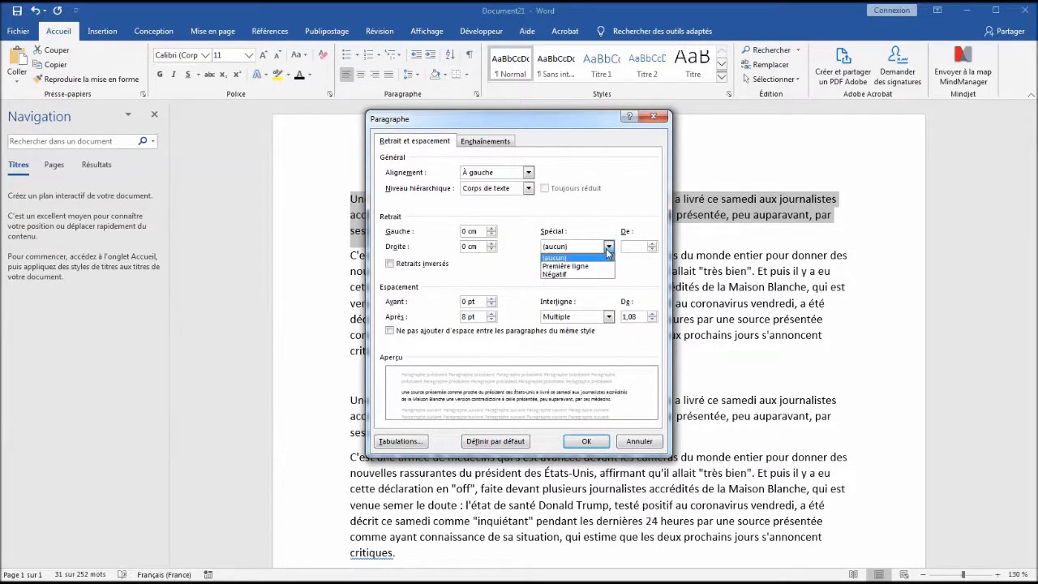
{"action": "left_click", "coordinate": [651, 270]}
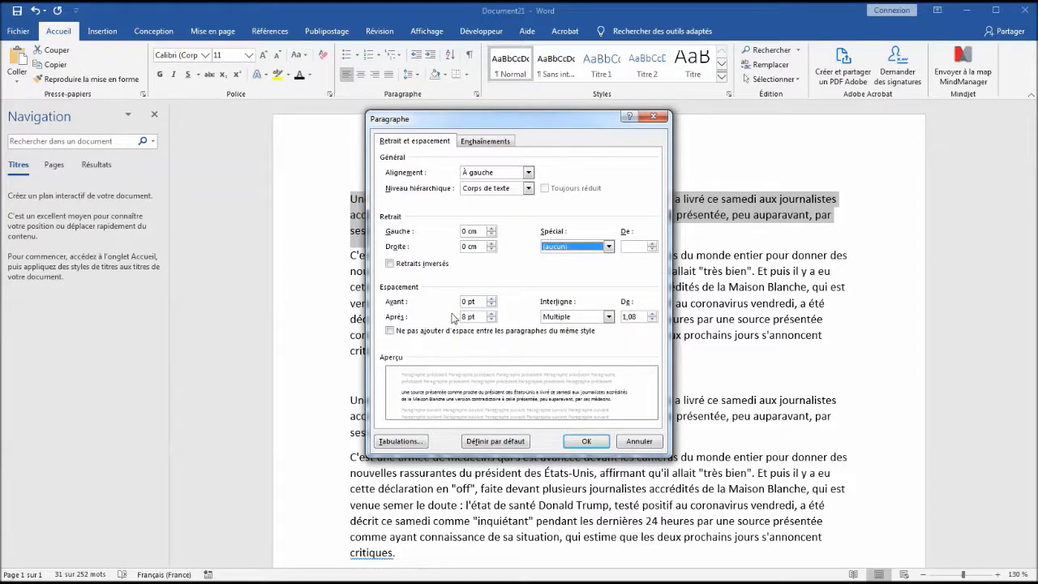
Step: Set the first paragraph's spacing to 18 pt before and 18 pt after, and apply the settings
{"action": "left_click", "coordinate": [491, 313]}
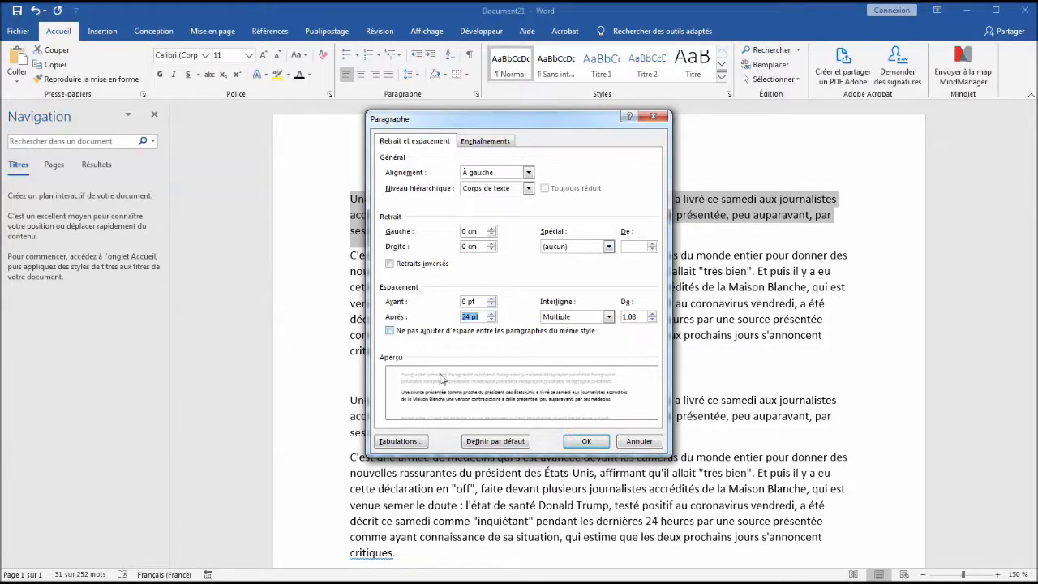
{"action": "left_click", "coordinate": [491, 321]}
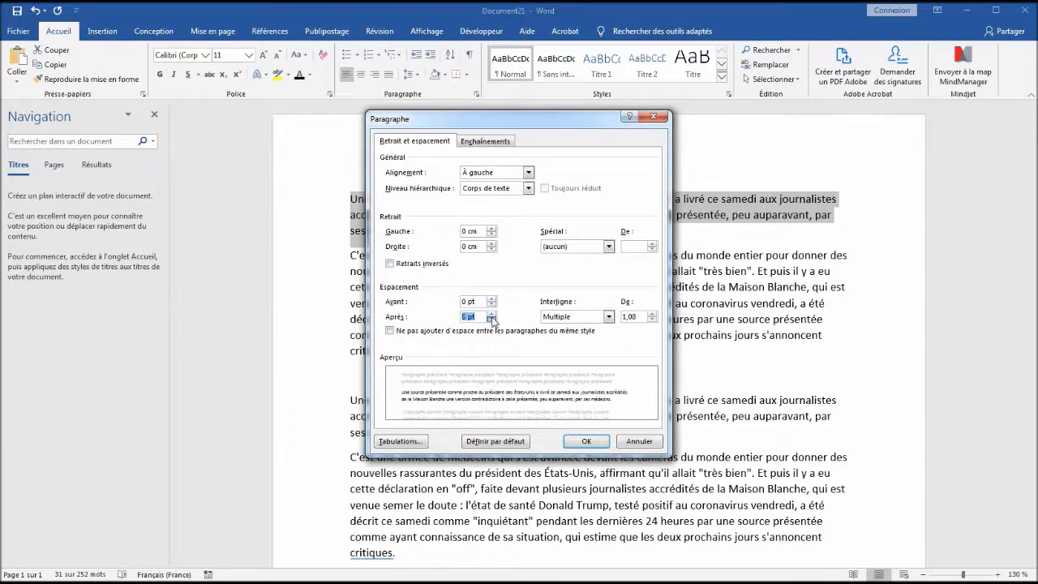
{"action": "left_click", "coordinate": [491, 313]}
{"action": "left_click", "coordinate": [491, 313]}
{"action": "left_click", "coordinate": [491, 298]}
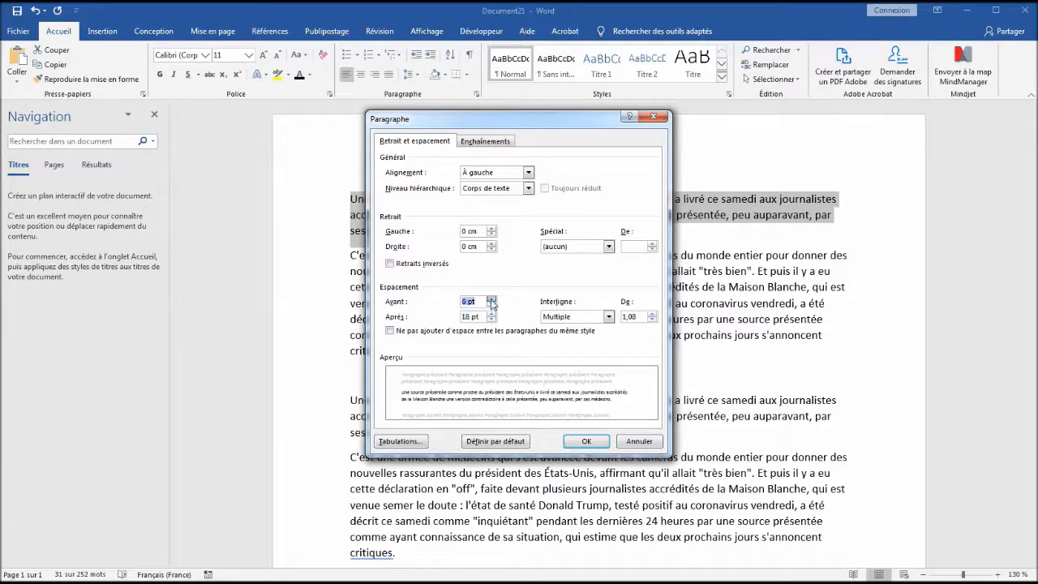
{"action": "left_click", "coordinate": [490, 298]}
{"action": "left_click", "coordinate": [491, 299]}
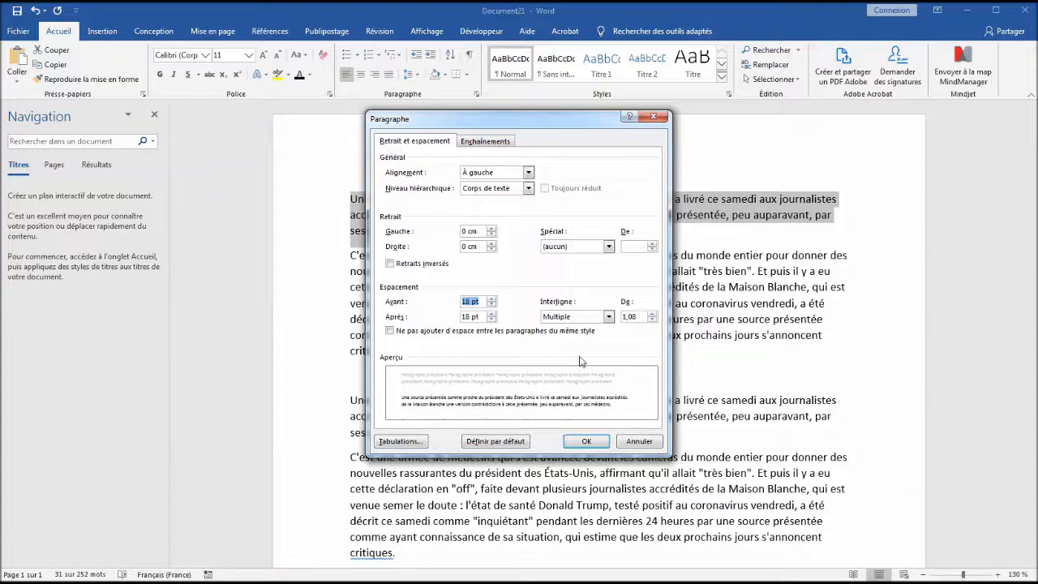
{"action": "left_click", "coordinate": [590, 442]}
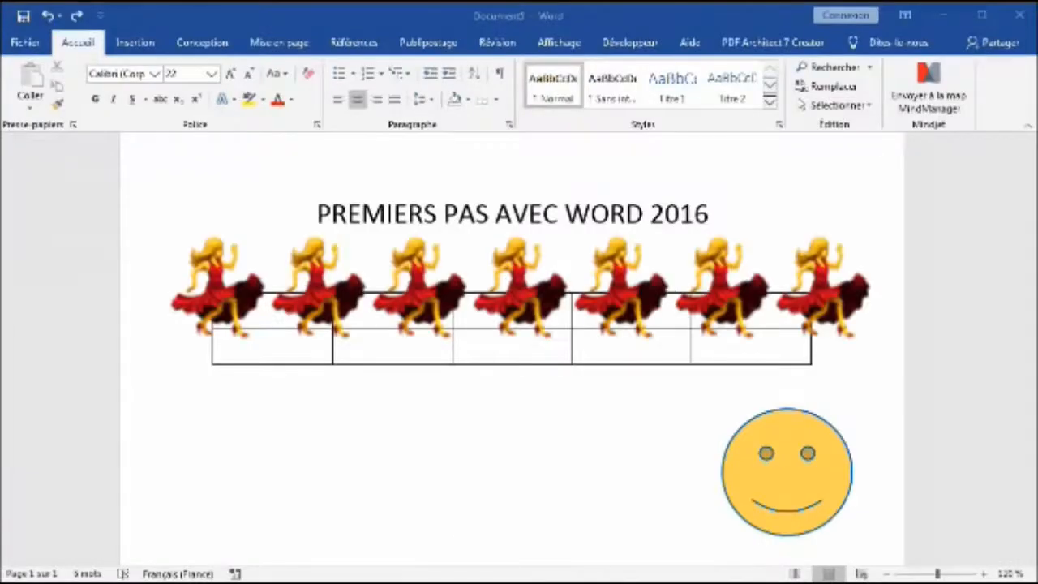
{"action": "left_click", "coordinate": [135, 43]}
{"action": "left_click", "coordinate": [279, 42]}
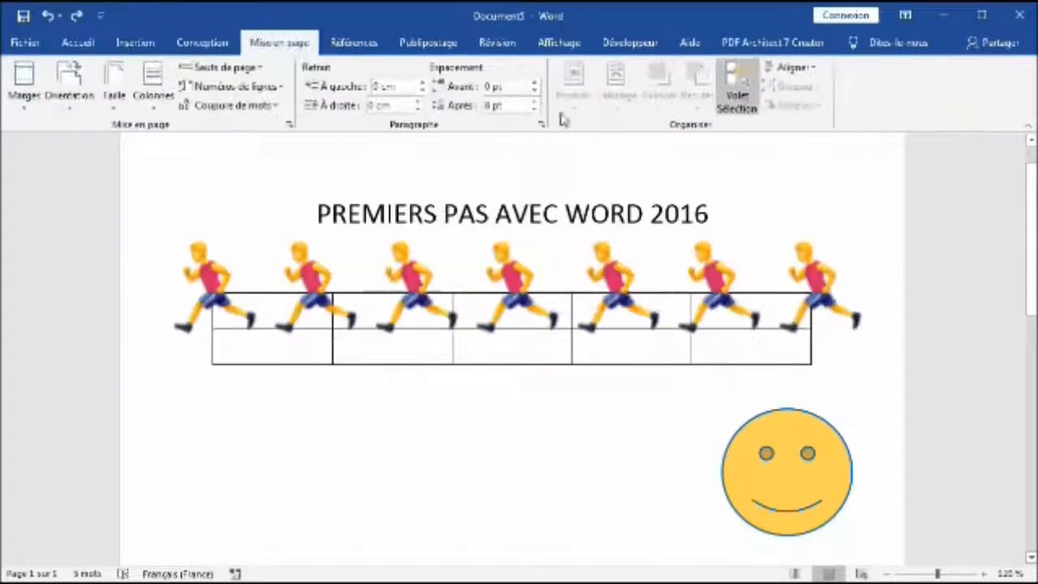
{"action": "left_click", "coordinate": [69, 81]}
{"action": "left_click", "coordinate": [114, 137]}
{"action": "left_click", "coordinate": [77, 42]}
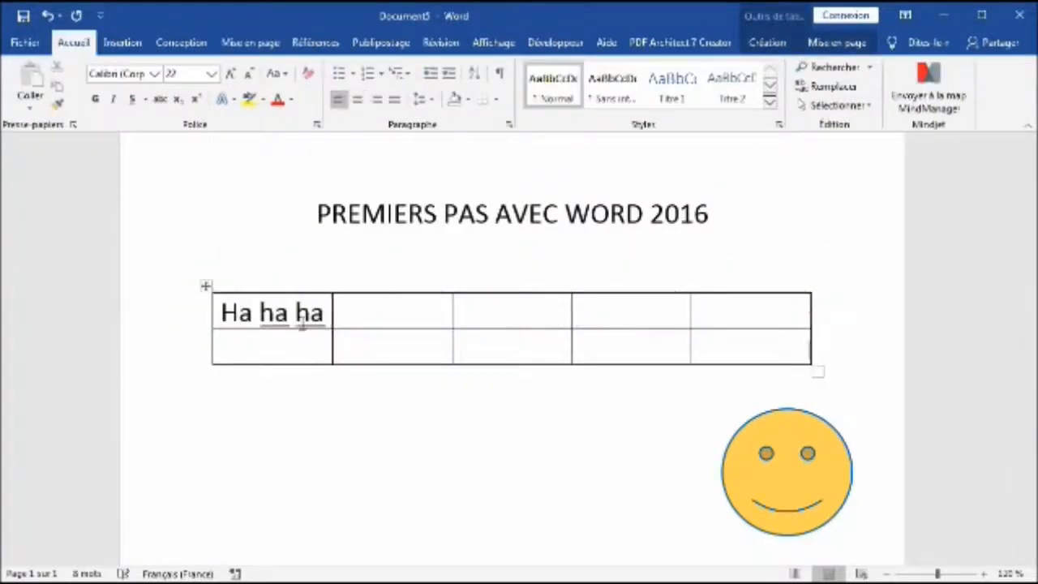